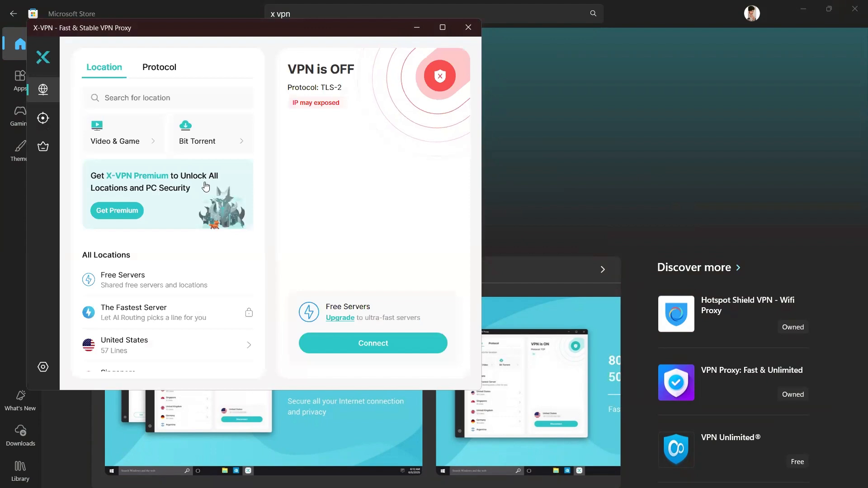
# - Connect the VPN through the Free Servers location and minimise its window
pyautogui.click(374, 345)
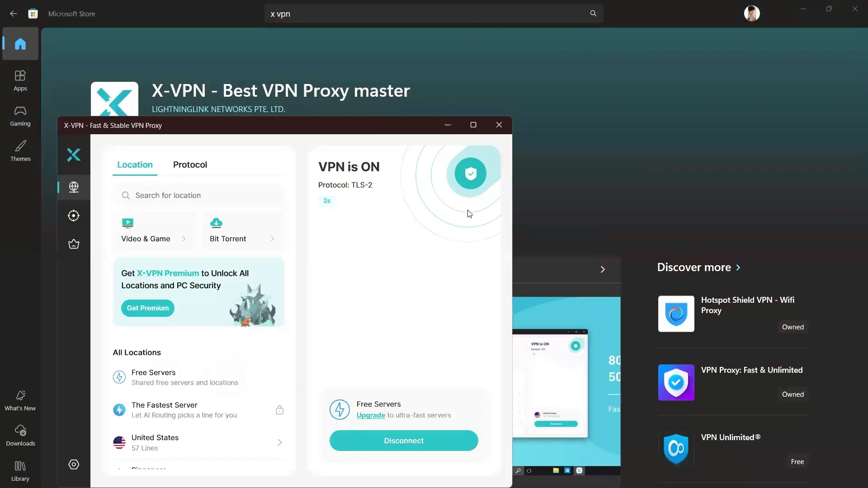
pyautogui.click(449, 126)
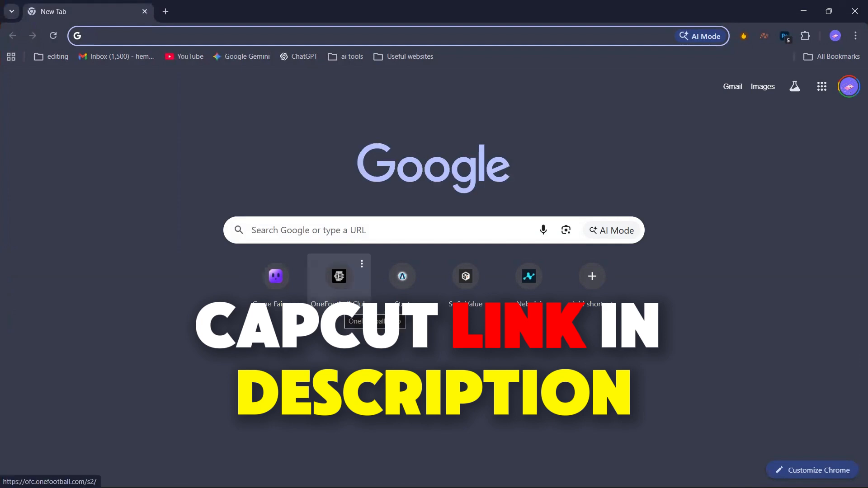
# - In the browser, open the CapCut invitation link and save capcut_capcutpc_invitefission_1.2.29_installer to the Downloads folder
pyautogui.press('Return')
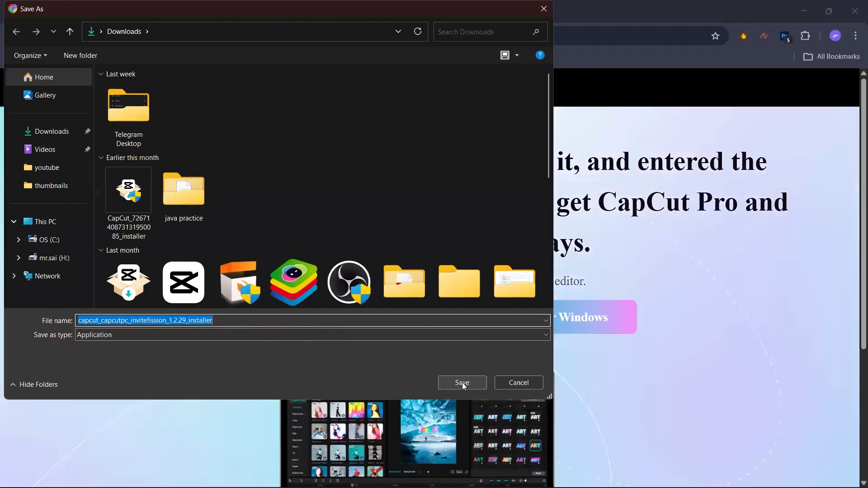
pyautogui.click(462, 383)
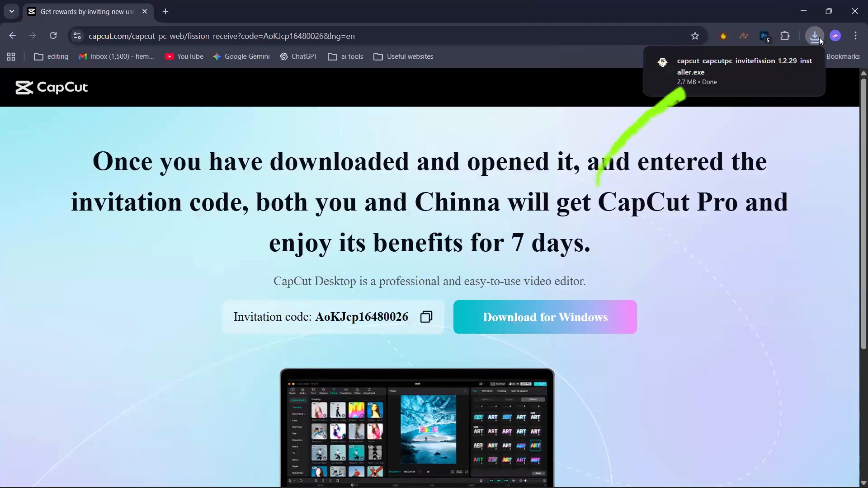
# - Run the downloaded CapCut installer and confirm the environment test
pyautogui.click(818, 38)
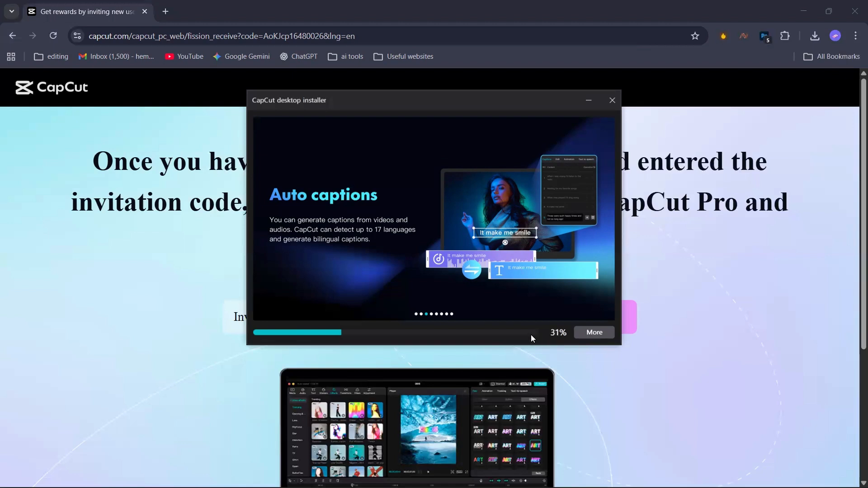
pyautogui.click(587, 332)
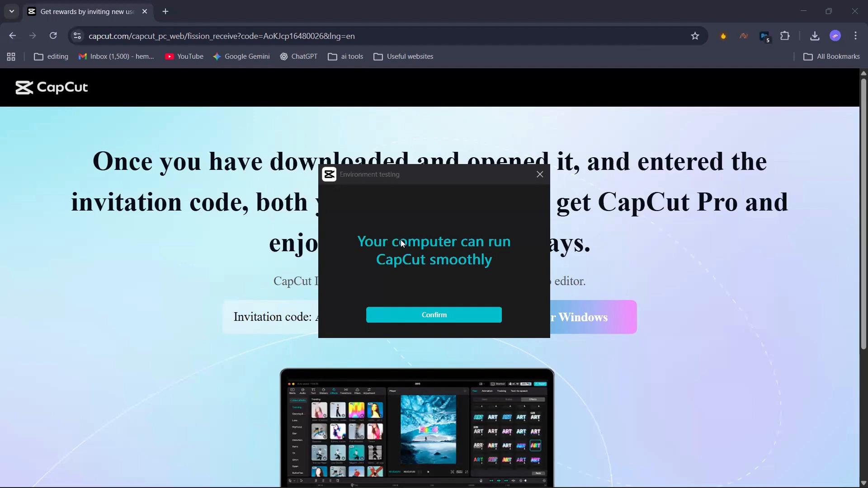
pyautogui.click(437, 319)
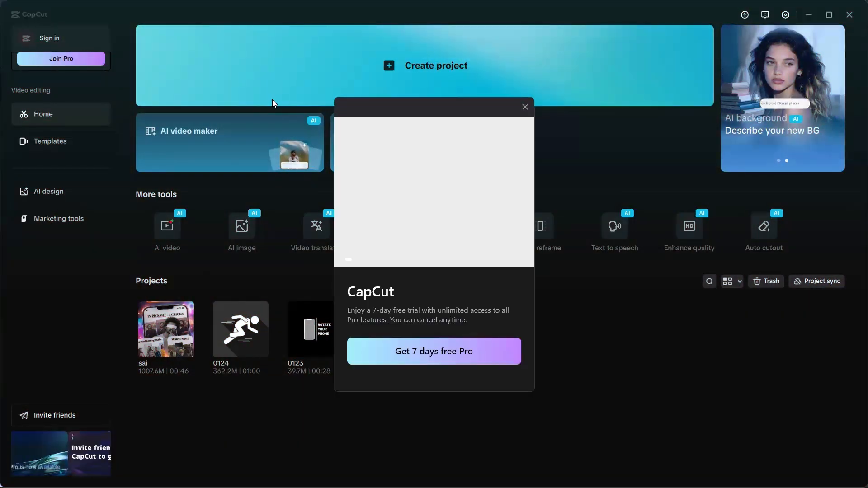
# - Dismiss the 7-day Pro trial offer, create a new project and exit the walkthrough
pyautogui.click(525, 106)
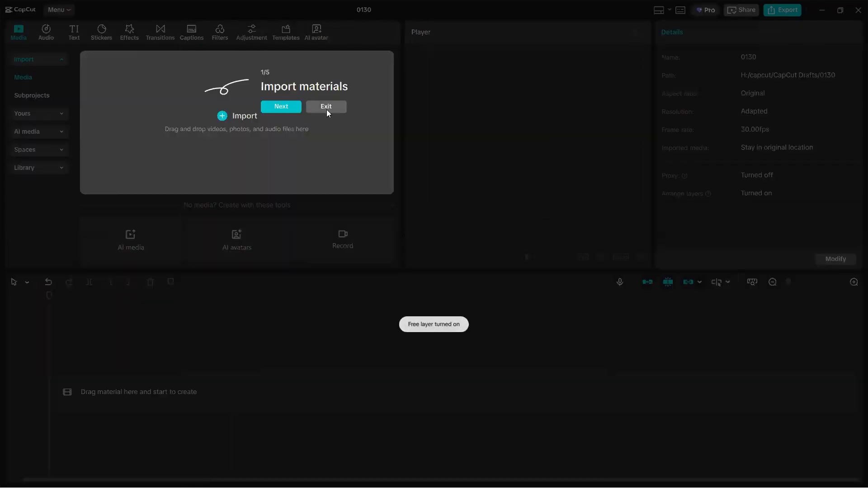
pyautogui.click(326, 108)
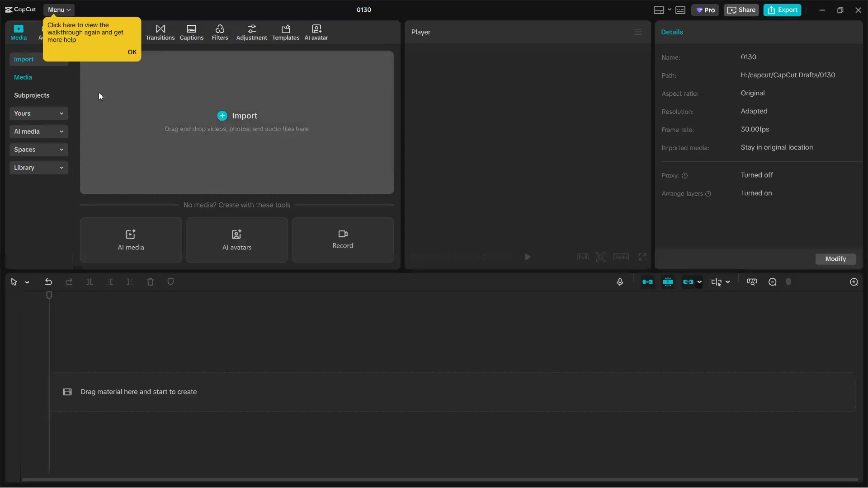
pyautogui.click(134, 53)
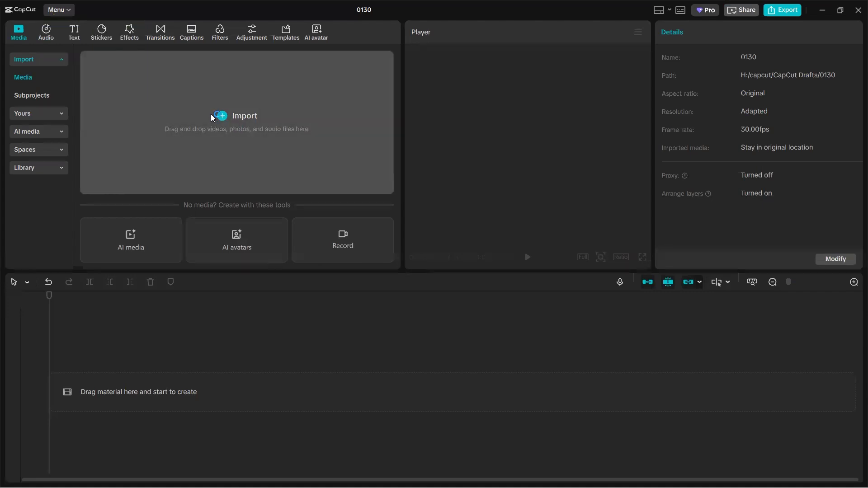
# - Import the 4203e414bc9fbd5c6356aeaeaf9f37e1_0_59166666 video from Downloads and add it to the timeline
pyautogui.click(226, 113)
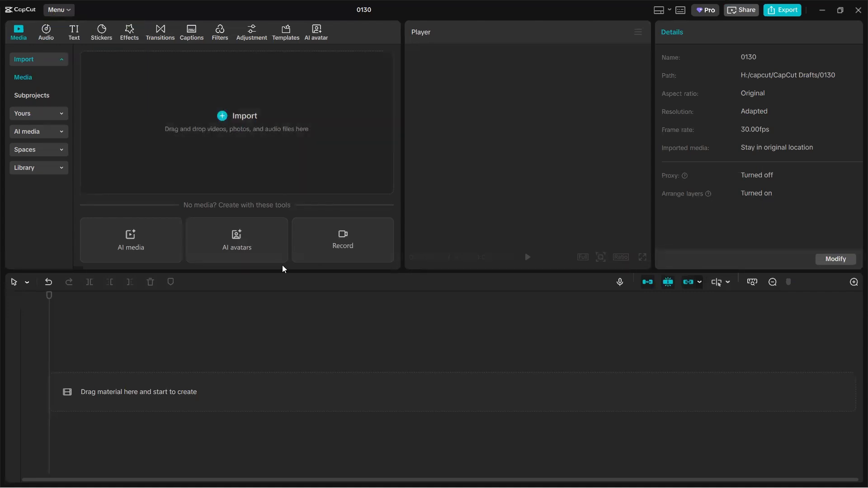
pyautogui.scroll(-5, 303, 143)
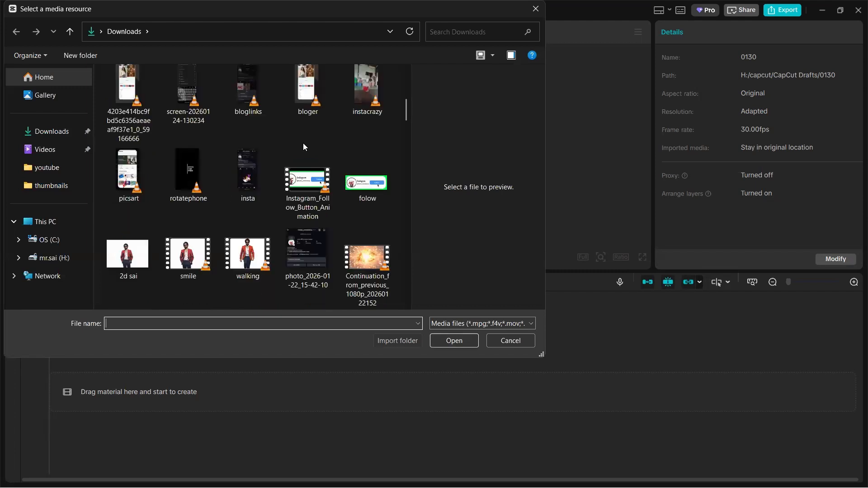
pyautogui.press('Escape')
pyautogui.moveTo(139, 122)
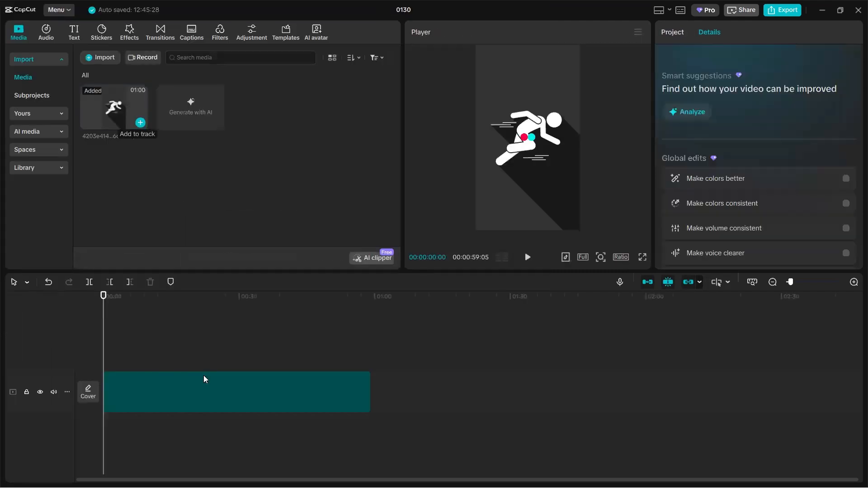
pyautogui.click(277, 397)
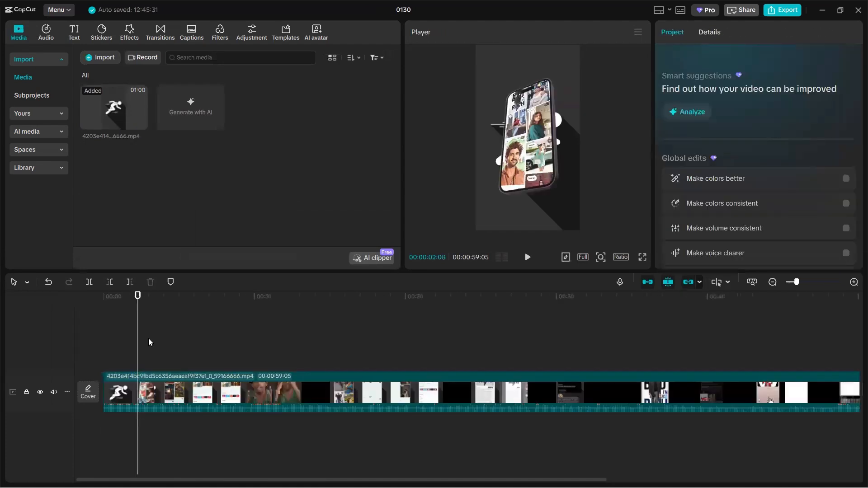
pyautogui.click(135, 342)
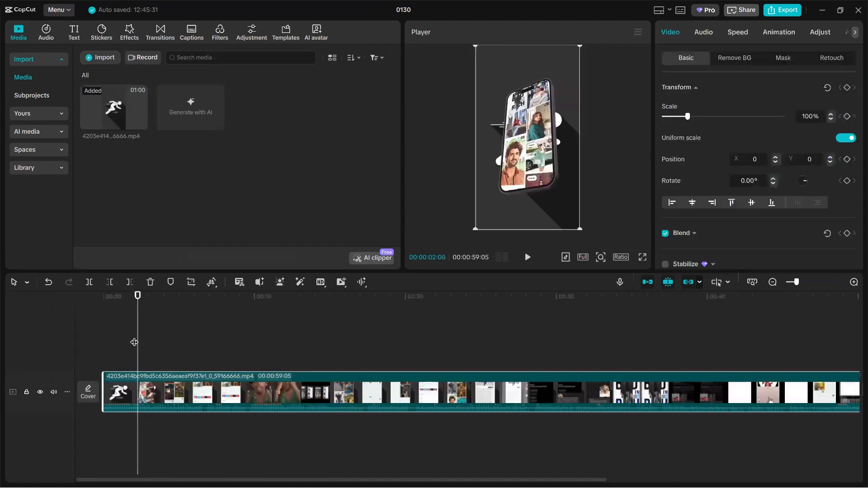
pyautogui.click(315, 357)
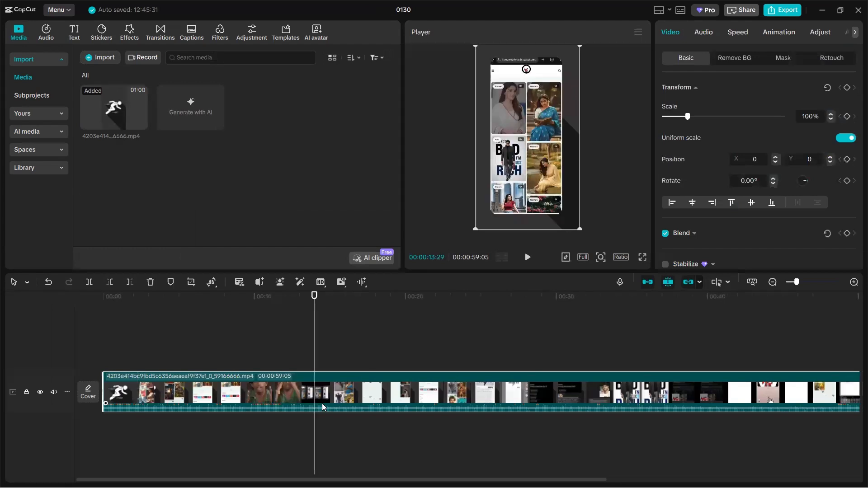
pyautogui.press('Delete')
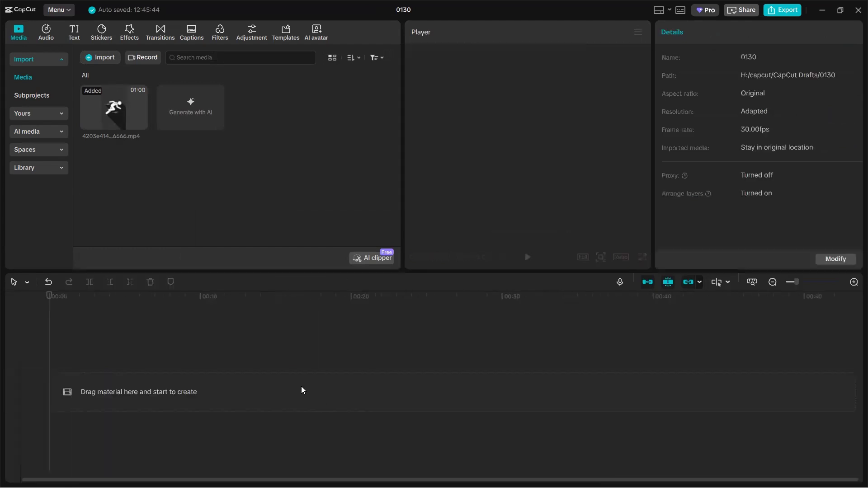
pyautogui.hotkey('ctrl', 'z')
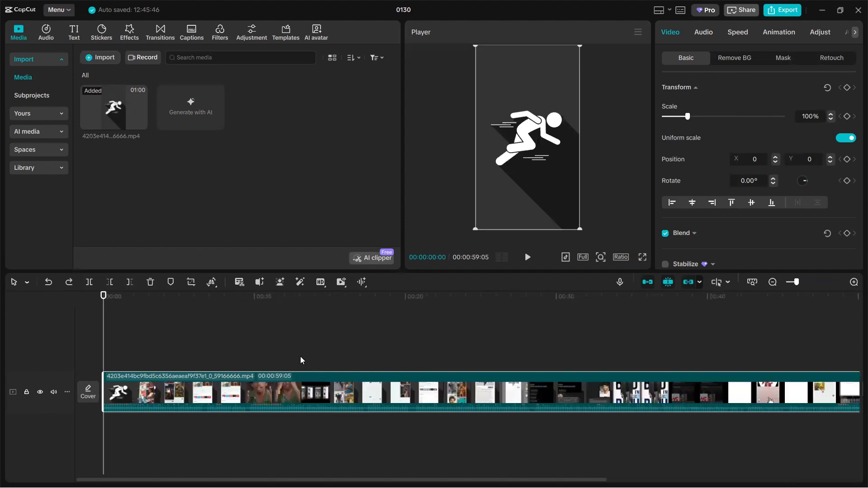
# - Split the timeline video into three segments at 00:00:13:02 and 00:00:29:24
pyautogui.click(302, 361)
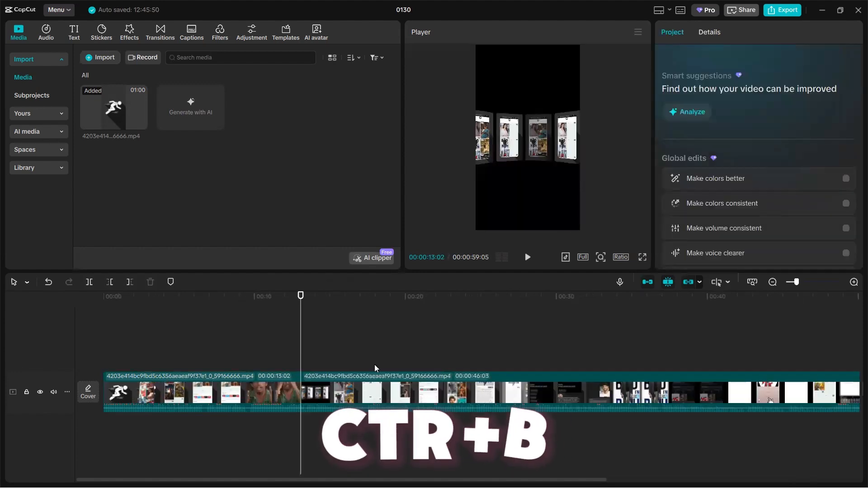
pyautogui.hotkey('ctrl', 'b')
pyautogui.click(447, 342)
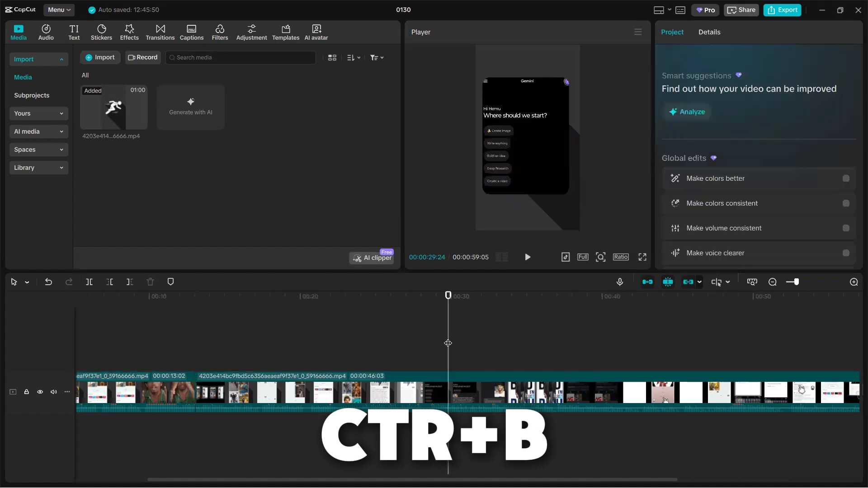
pyautogui.hotkey('ctrl', 'b')
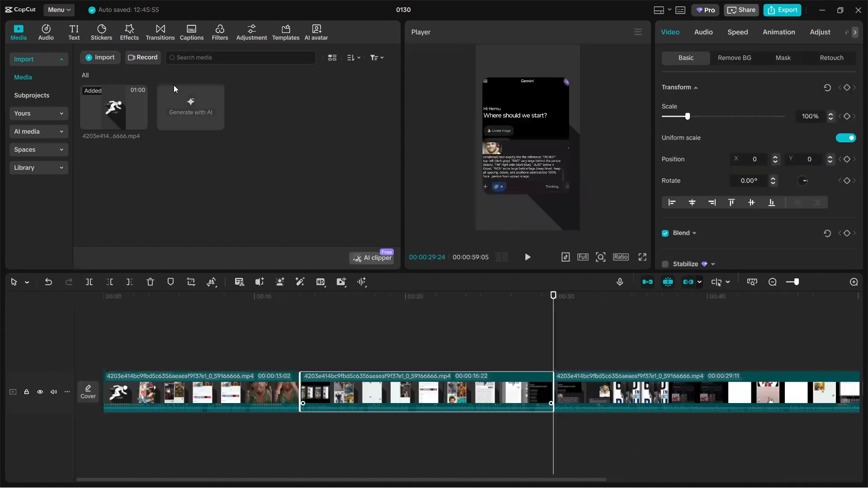
# - Apply the Super-large Spot video effect directly to the third segment, preview it, and add a video effect to the second segment
pyautogui.click(130, 30)
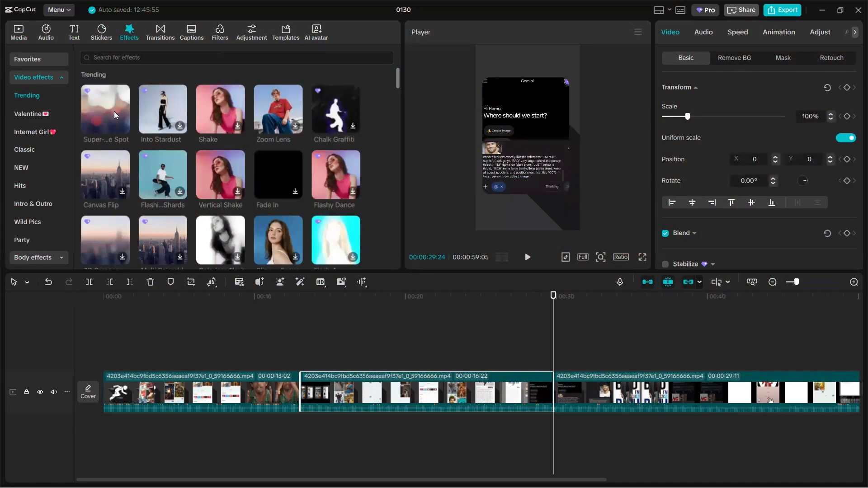
pyautogui.moveTo(114, 115); pyautogui.dragTo(551, 368)
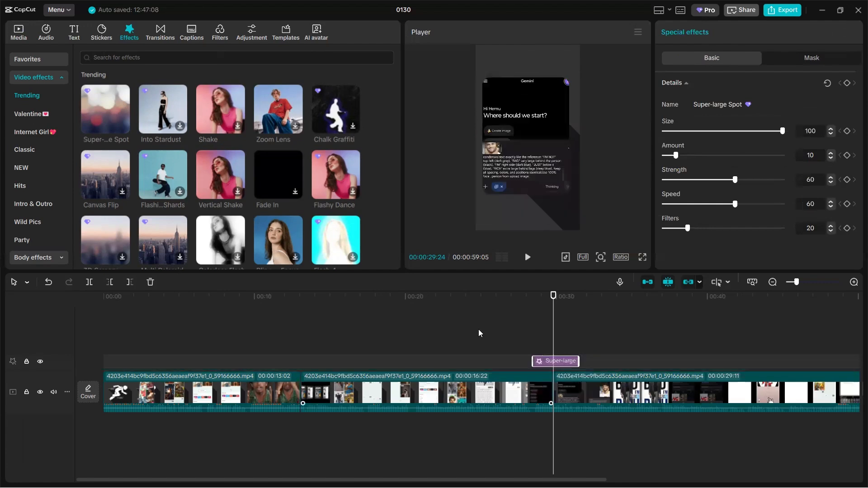
pyautogui.press('Delete')
pyautogui.moveTo(94, 108); pyautogui.dragTo(600, 388)
pyautogui.moveTo(581, 337); pyautogui.dragTo(580, 340)
pyautogui.click(527, 257)
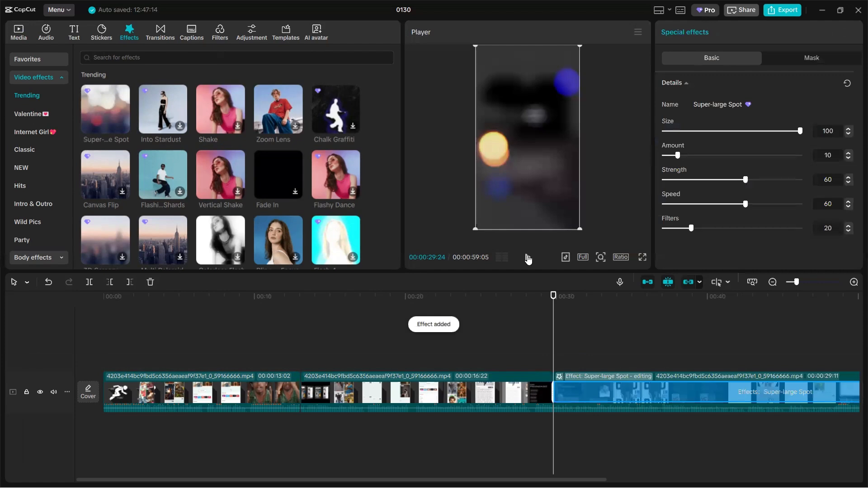
pyautogui.click(527, 258)
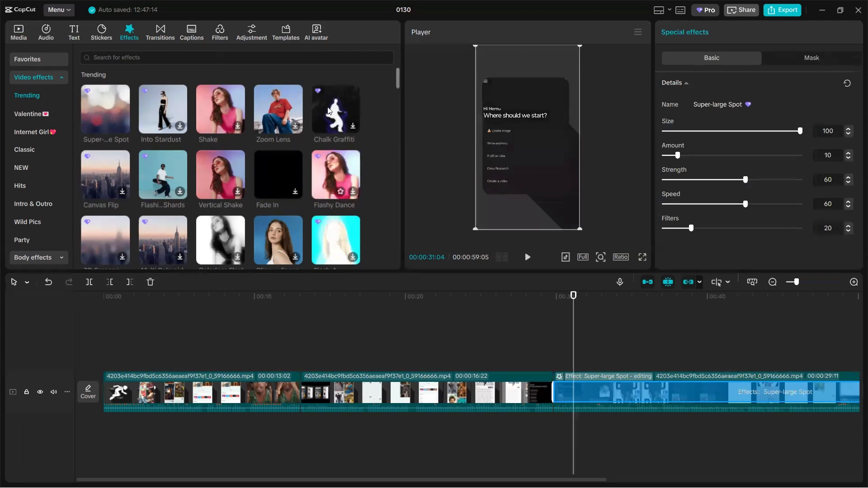
pyautogui.click(330, 118)
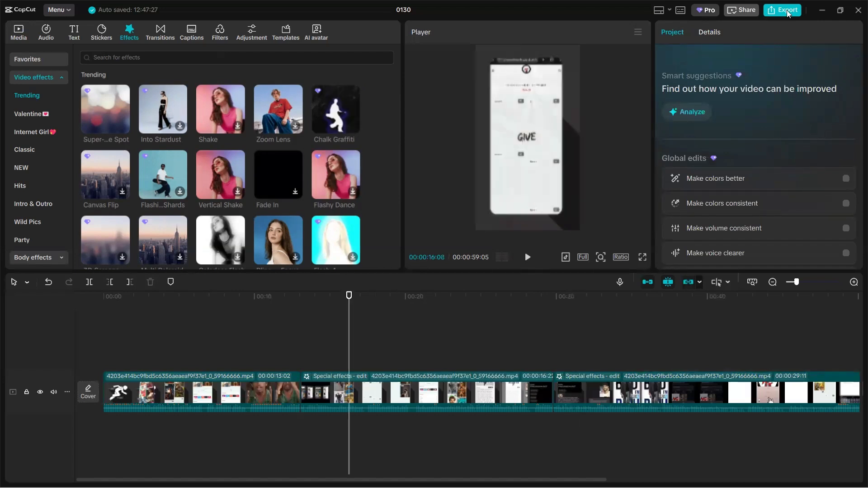
# - Try to export the project and return to editing from the Pro feature notice
pyautogui.click(787, 13)
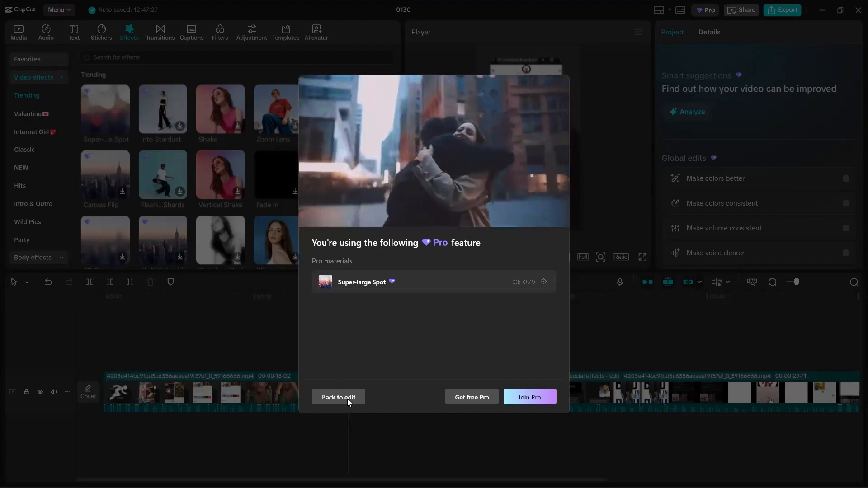
pyautogui.click(347, 398)
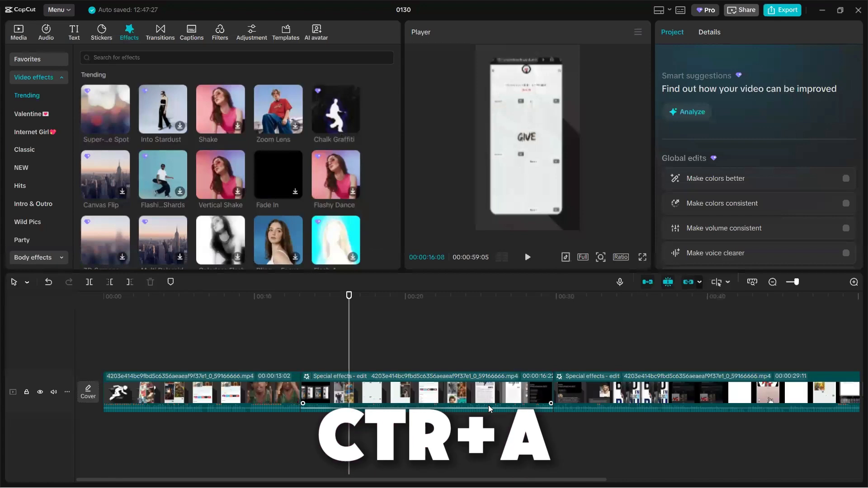
# - Combine all timeline segments into one compound clip
pyautogui.hotkey('ctrl', 'a')
pyautogui.hscroll(5, 491, 409)
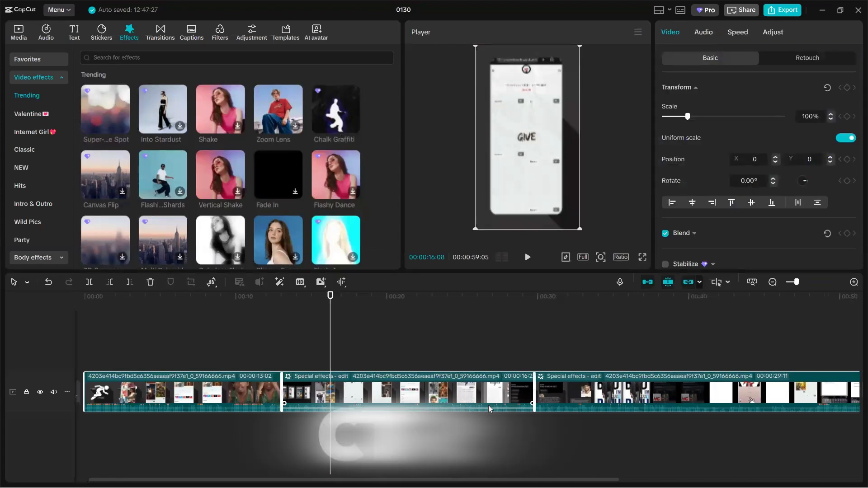
pyautogui.hscroll(-5, 491, 409)
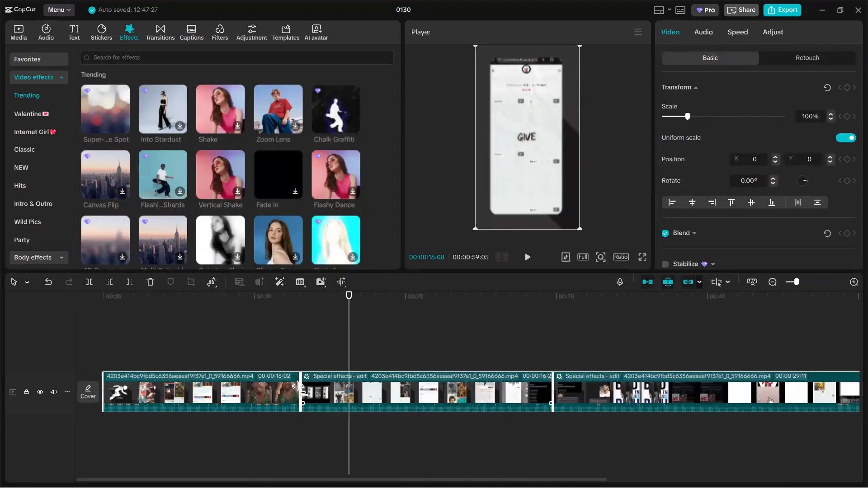
pyautogui.rightClick(302, 395)
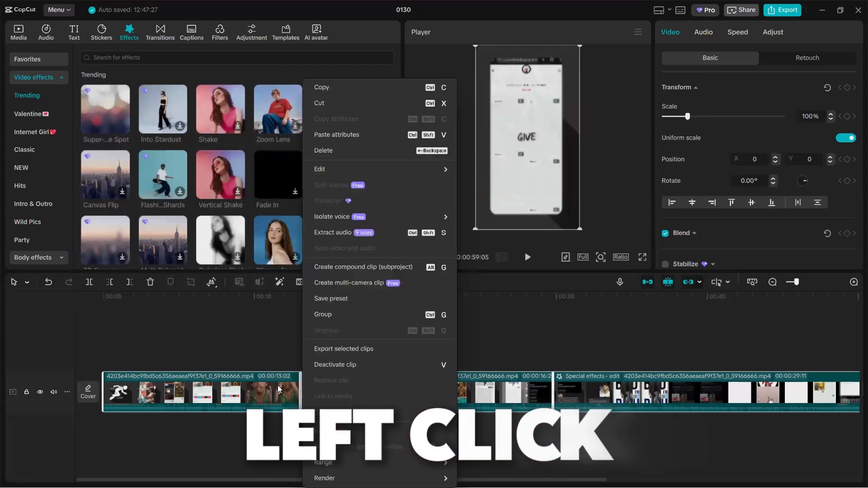
pyautogui.click(260, 379)
pyautogui.hotkey('alt', 'g')
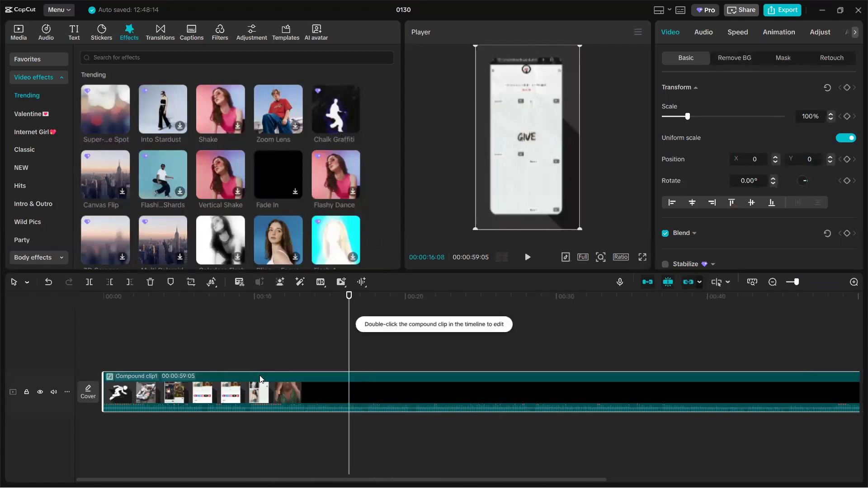
pyautogui.rightClick(260, 378)
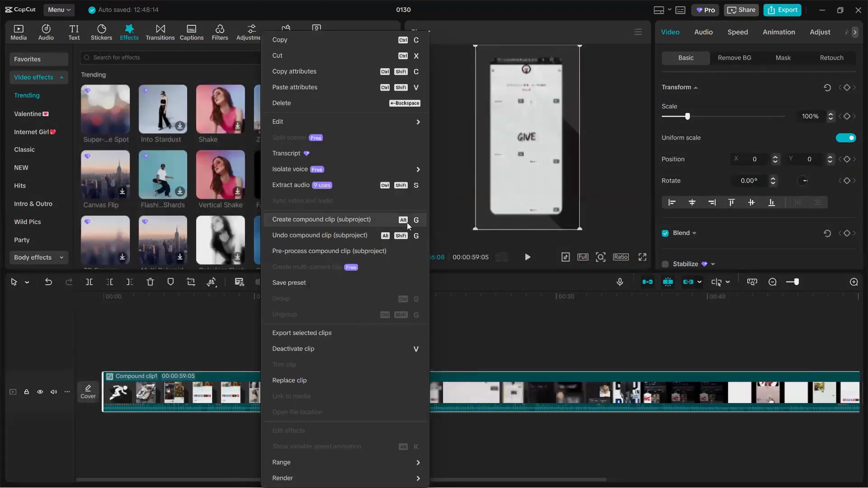
pyautogui.click(176, 325)
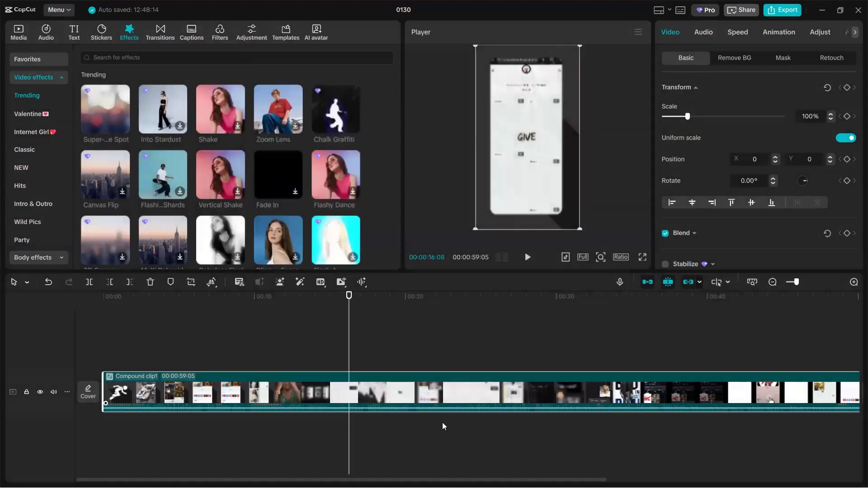
pyautogui.hscroll(6, 452, 416)
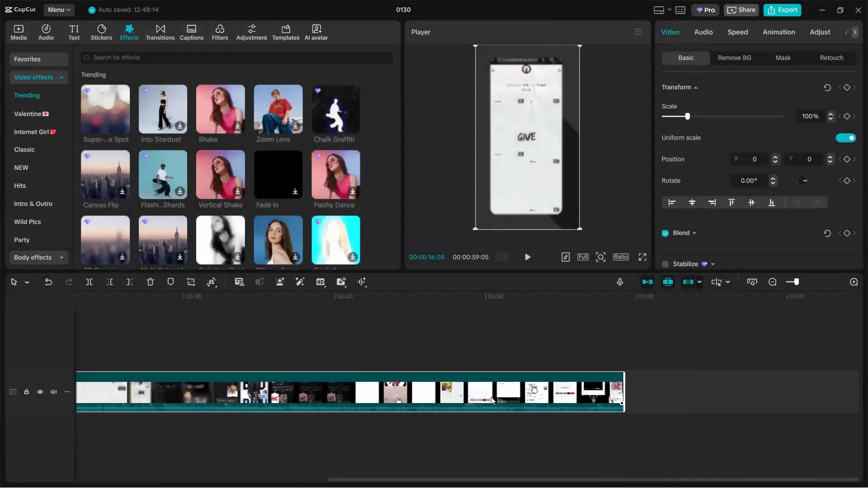
# - Enable Motion blur on the compound clip in the timeline
pyautogui.hscroll(-6, 493, 400)
pyautogui.moveTo(240, 337); pyautogui.dragTo(601, 373)
pyautogui.hscroll(5, 601, 373)
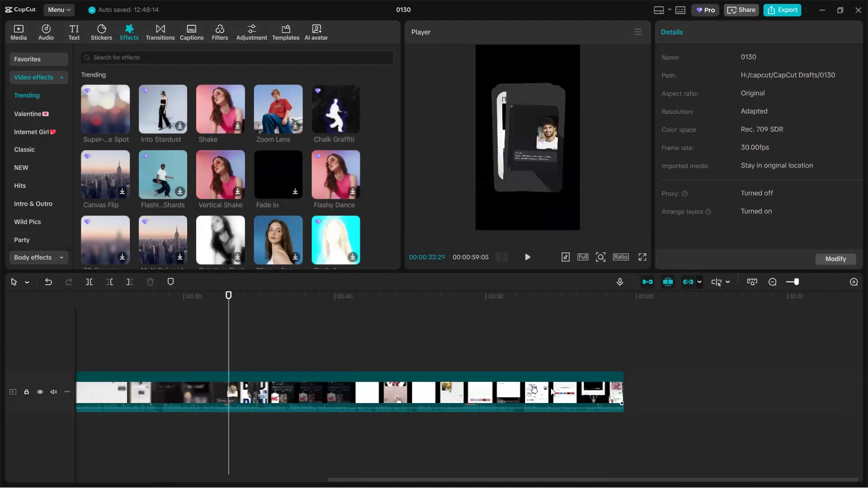
pyautogui.click(551, 391)
pyautogui.hscroll(-5, 551, 391)
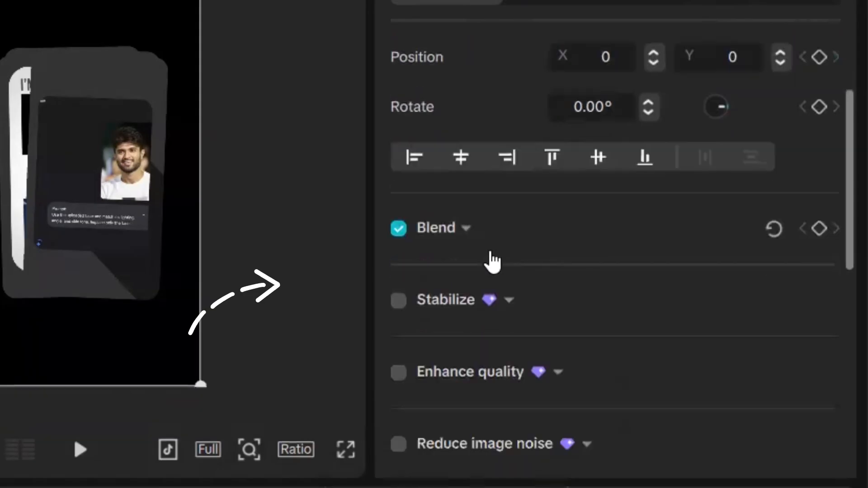
pyautogui.scroll(-2, 705, 245)
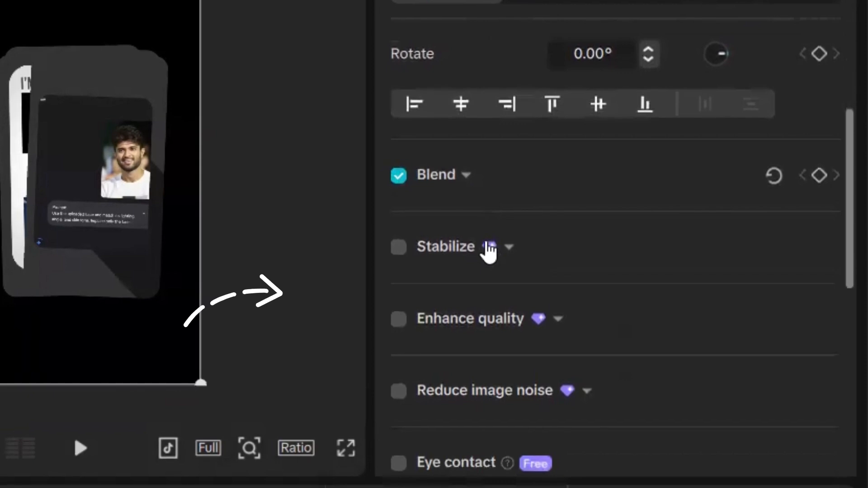
pyautogui.scroll(-5, 438, 253)
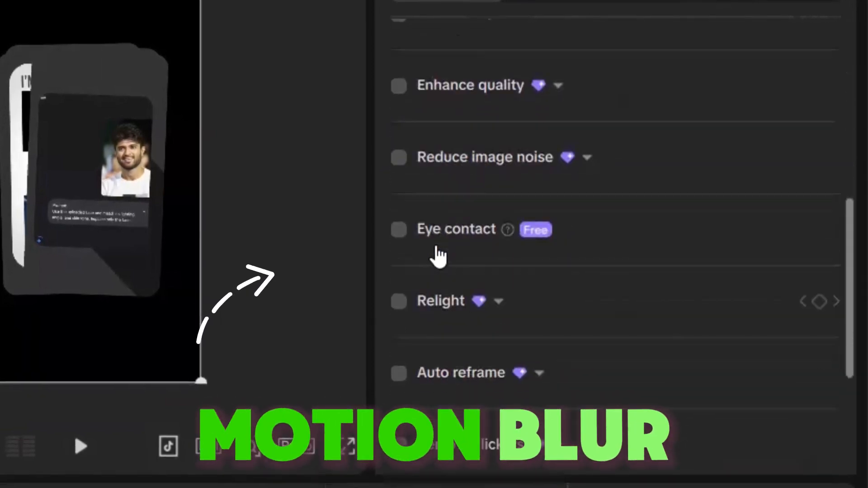
pyautogui.scroll(-5, 438, 253)
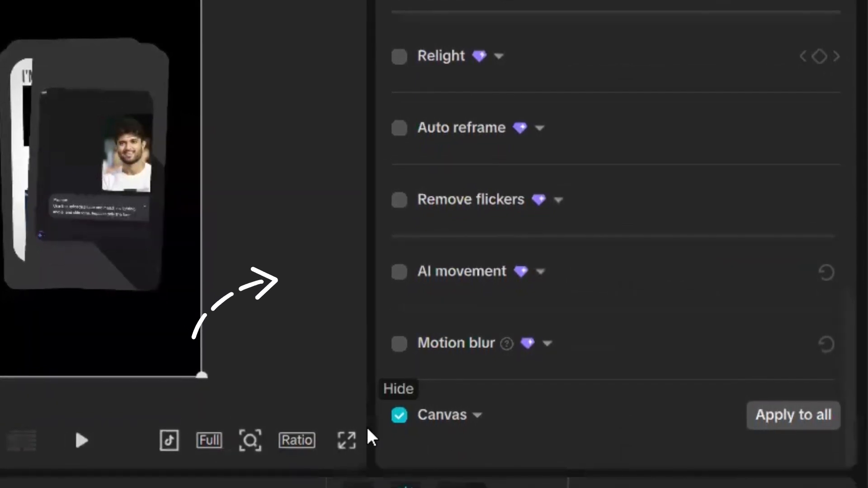
pyautogui.click(400, 344)
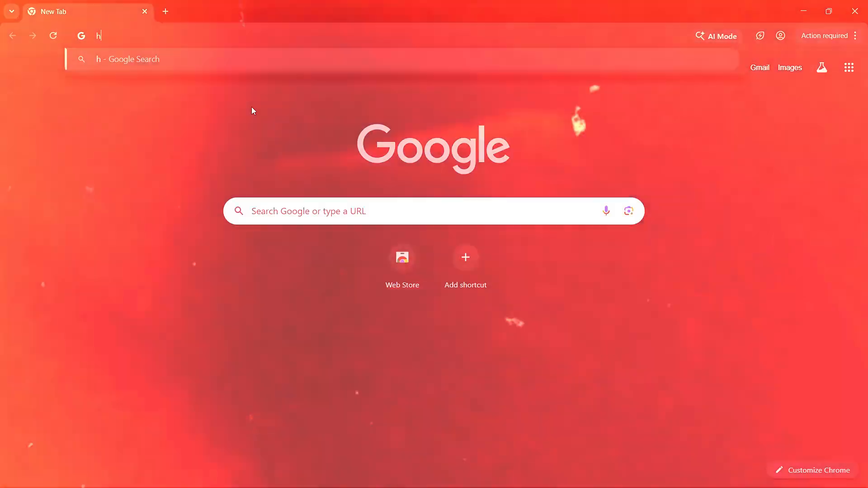
# - In the web browser, search Google for "hemu creations" and open the HEMU CREATIONS blog
pyautogui.write('hemu ')
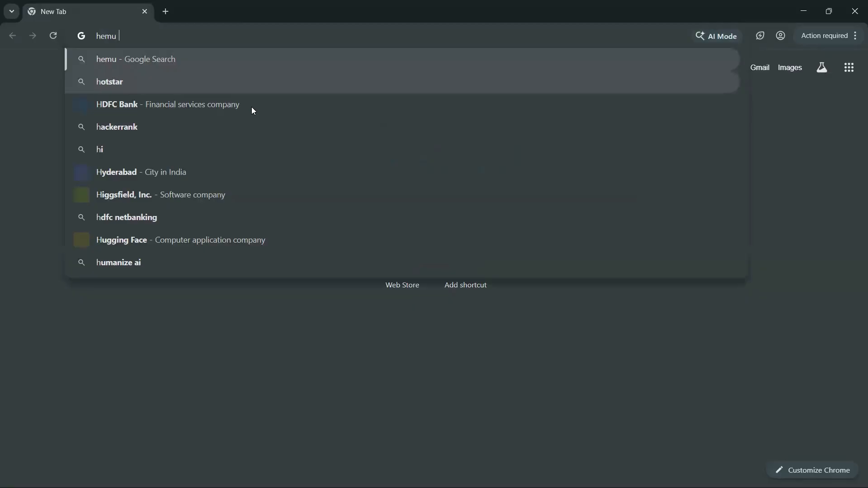
pyautogui.write('creations')
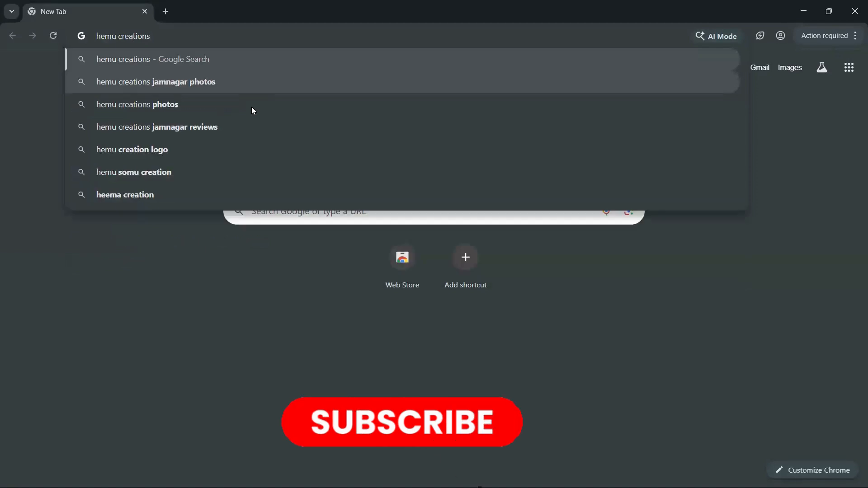
pyautogui.press('Return')
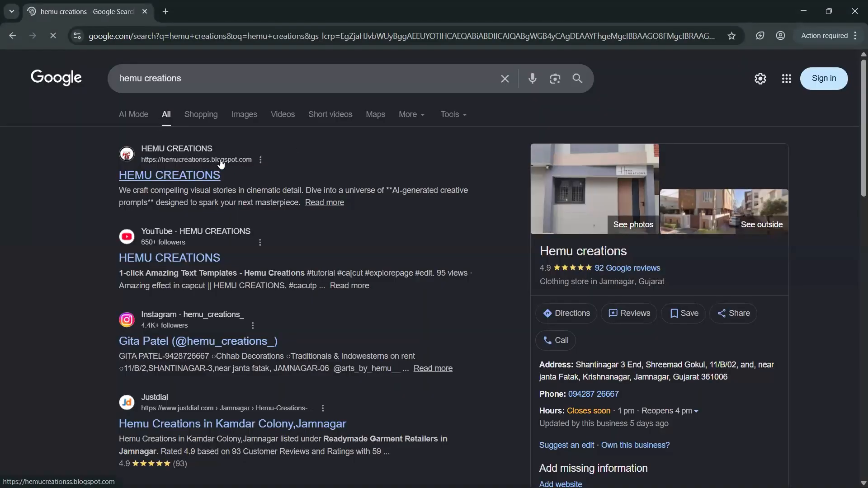
pyautogui.click(187, 181)
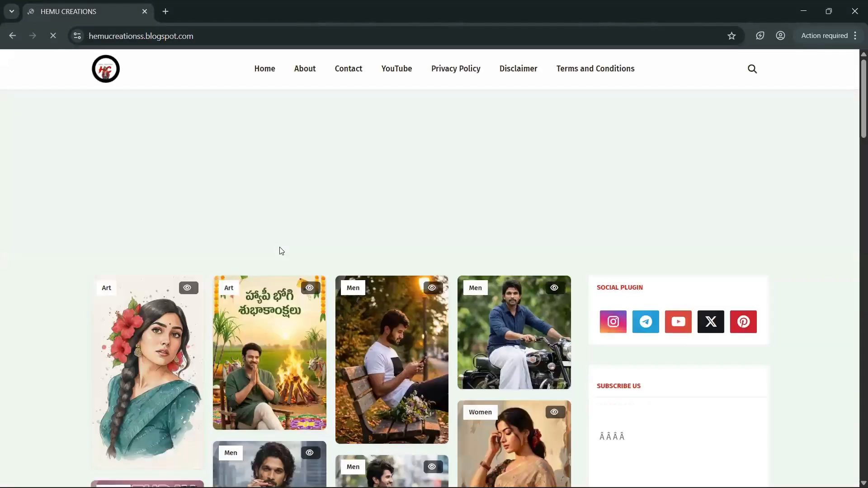
# - Browse the blog's image gallery and open the Spirit Movie Look Pose post
pyautogui.scroll(-8, 281, 251)
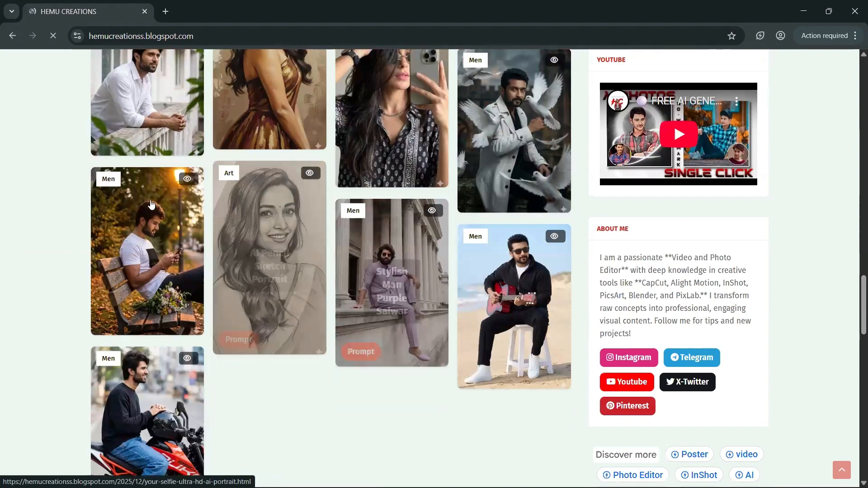
pyautogui.scroll(6, 151, 205)
pyautogui.click(547, 134)
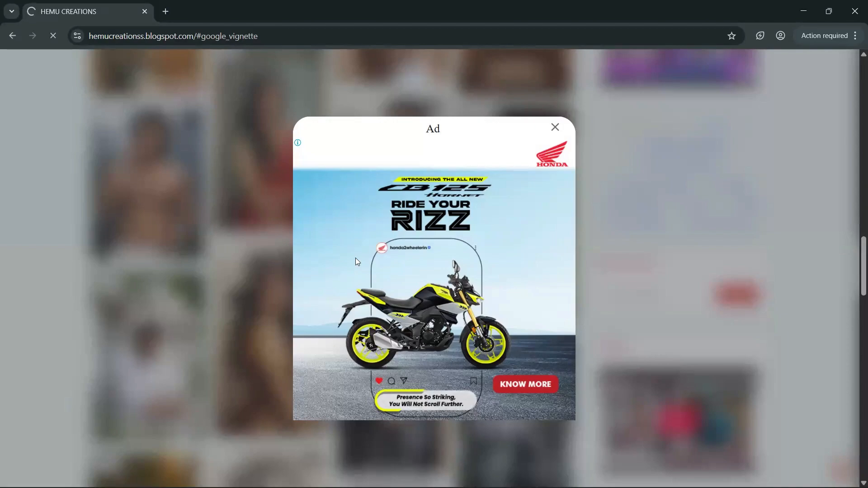
# - Read through the post's Main Prompt text and the explanation of how the prompt works
pyautogui.scroll(-4, 357, 261)
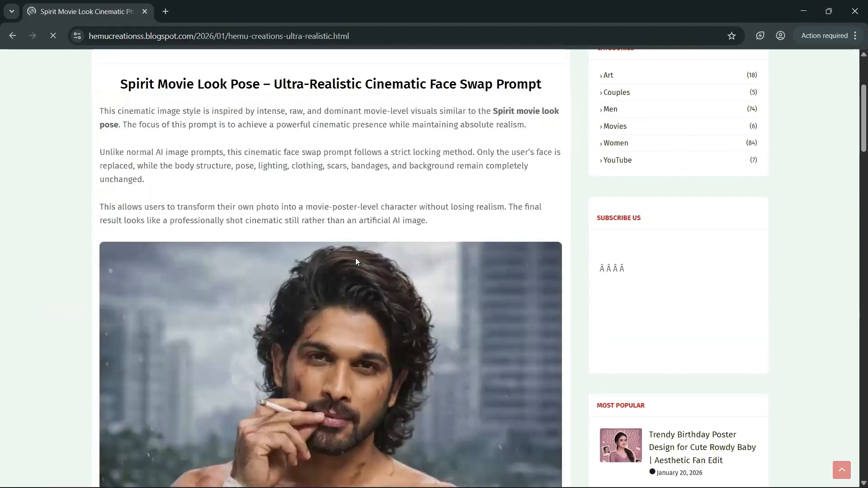
pyautogui.scroll(-10, 357, 262)
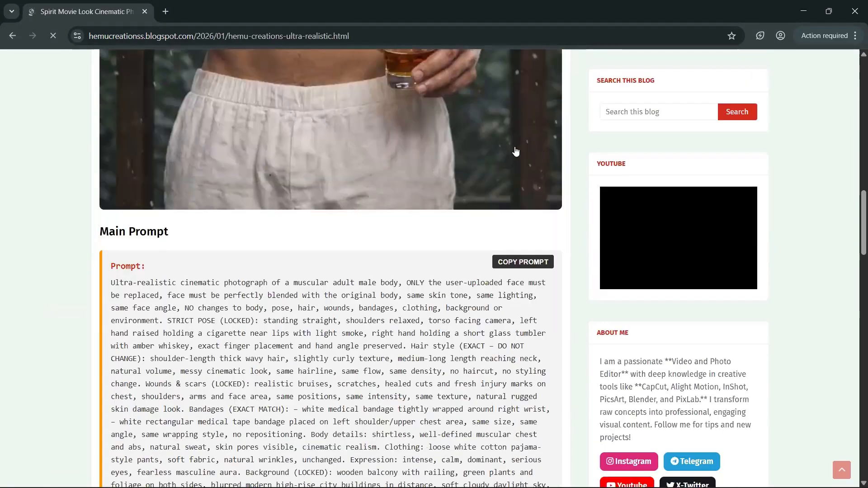
pyautogui.scroll(-3, 516, 151)
pyautogui.scroll(-3, 299, 285)
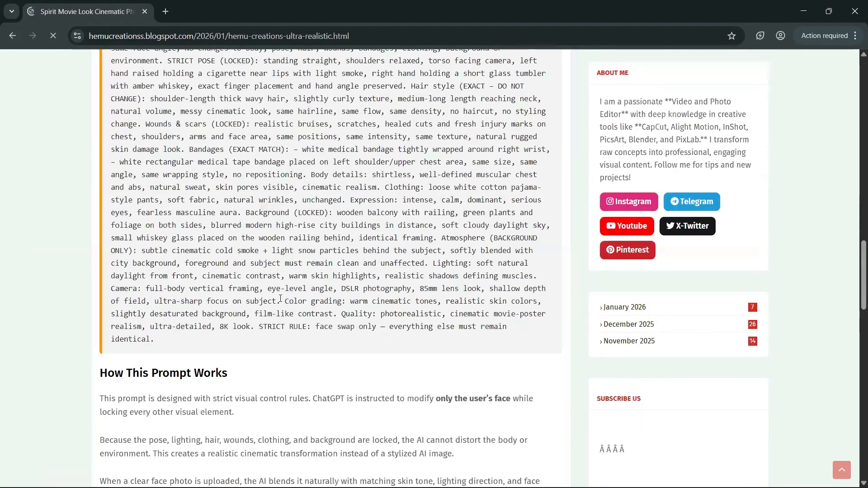
pyautogui.scroll(5, 280, 299)
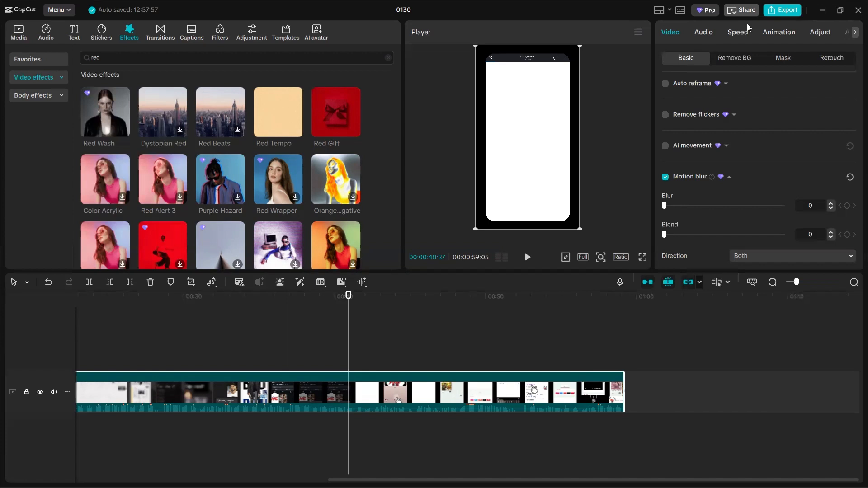
pyautogui.click(484, 329)
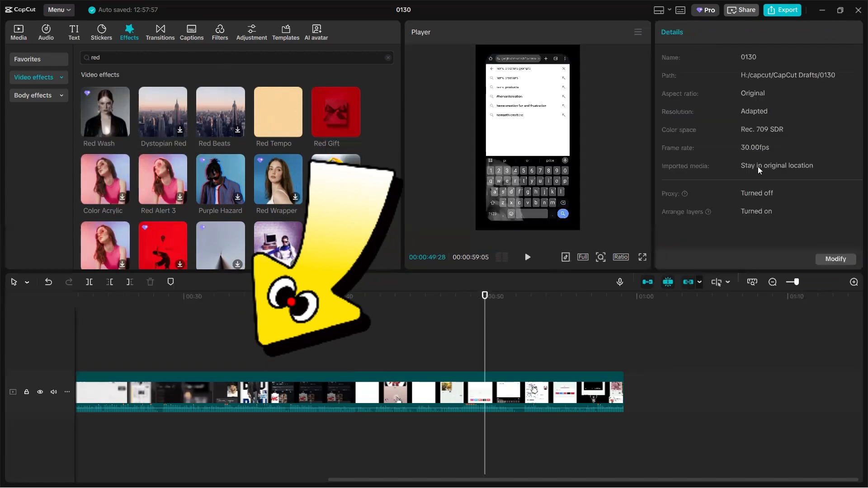
pyautogui.hscroll(-5, 424, 364)
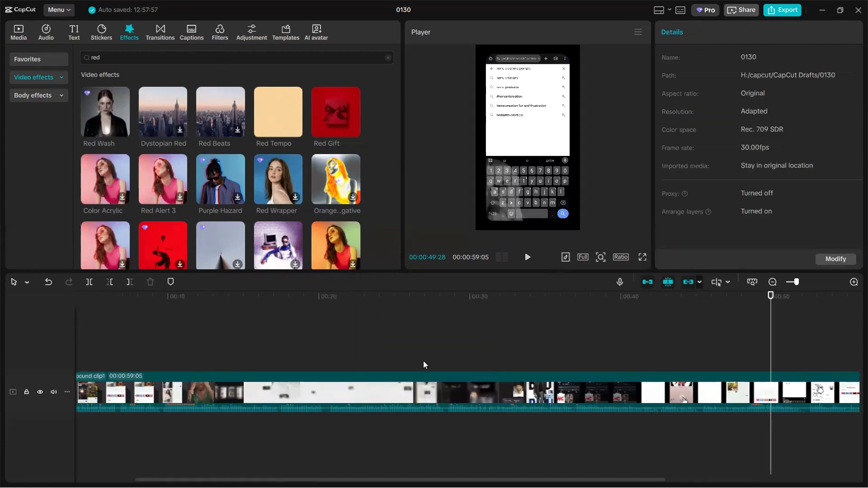
pyautogui.hscroll(5, 525, 359)
pyautogui.click(574, 384)
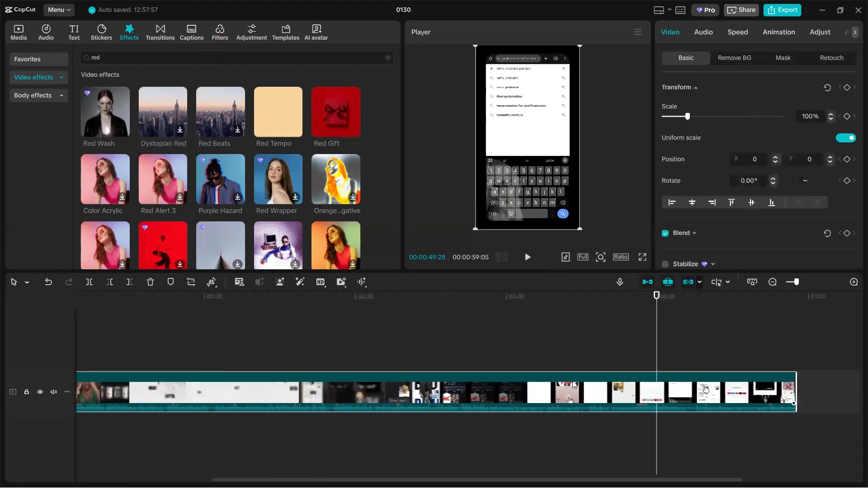
pyautogui.hscroll(4, 569, 352)
pyautogui.click(569, 361)
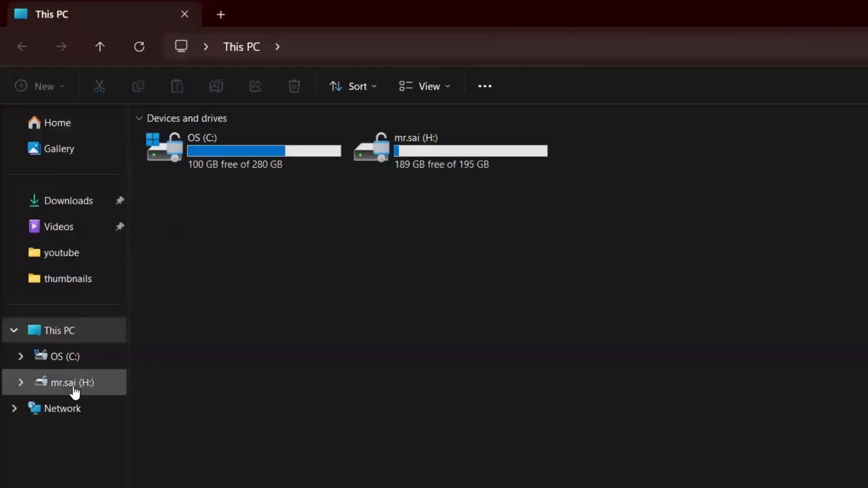
# - In File Explorer, open the project's cache folder on drive H: at capcut\CapCut Drafts\0130\Resources\videoAlg
pyautogui.click(72, 384)
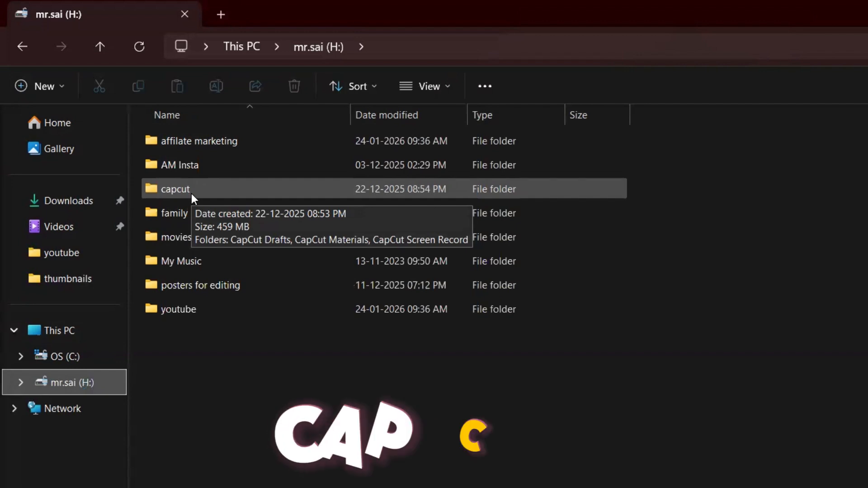
pyautogui.doubleClick(191, 194)
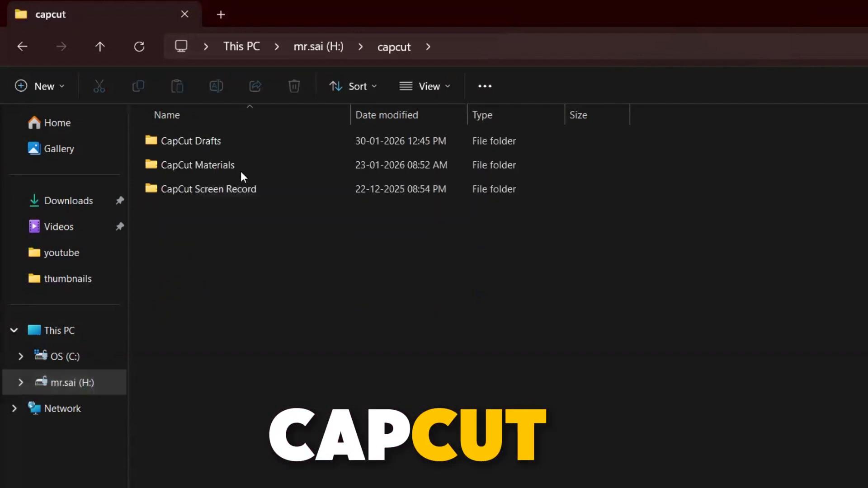
pyautogui.doubleClick(207, 142)
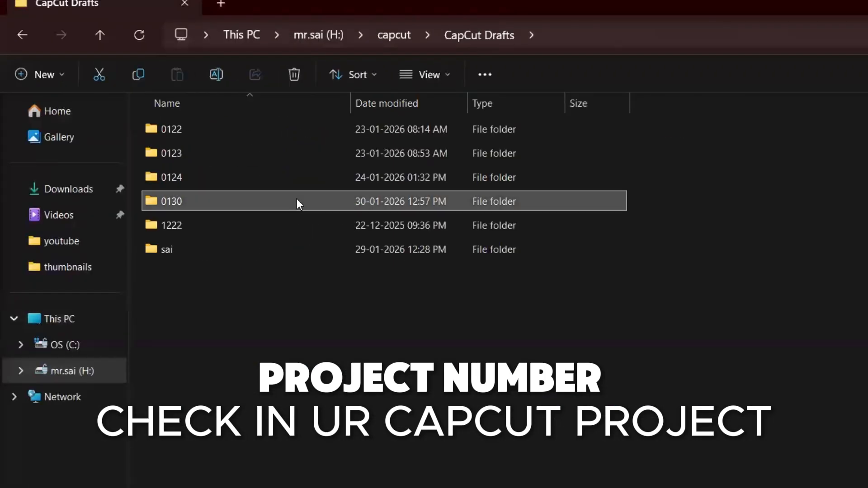
pyautogui.doubleClick(297, 201)
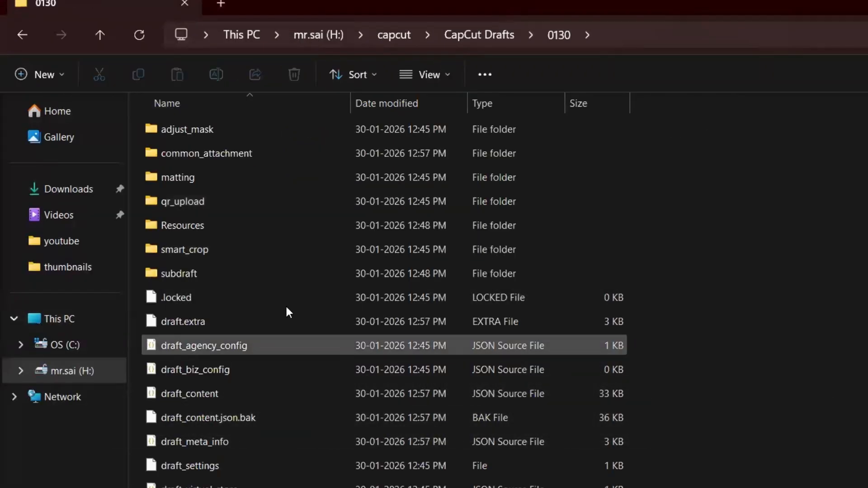
pyautogui.doubleClick(187, 230)
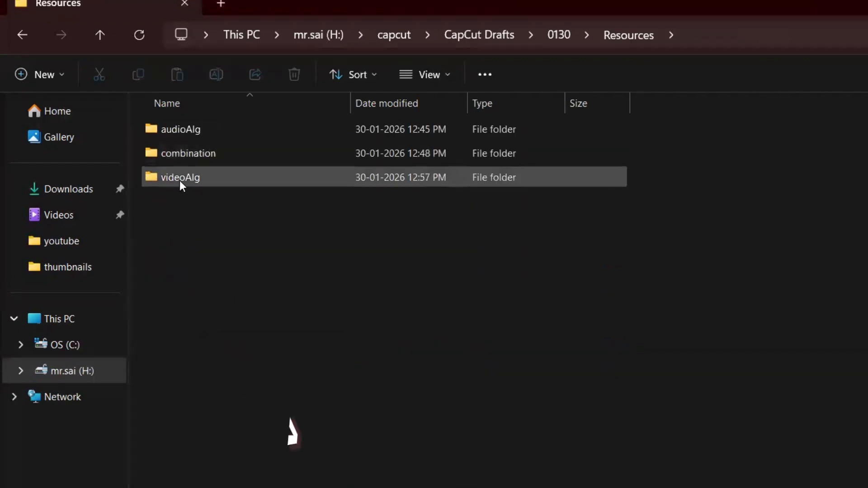
pyautogui.click(193, 180)
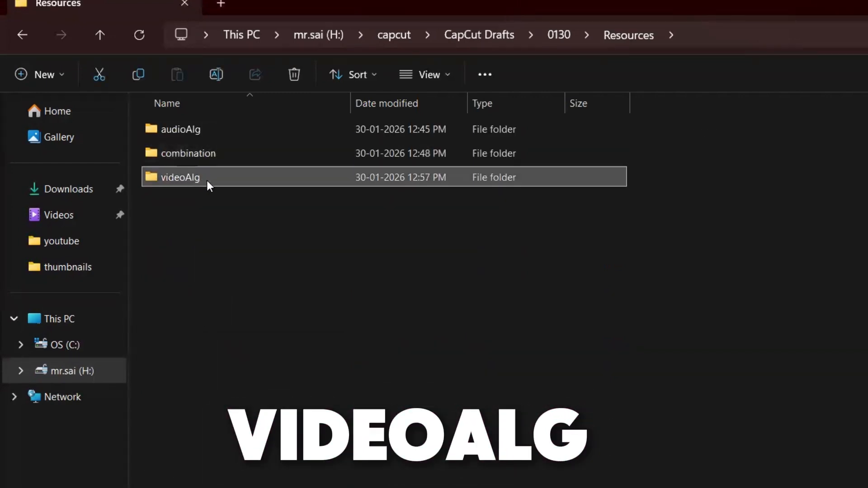
pyautogui.doubleClick(207, 180)
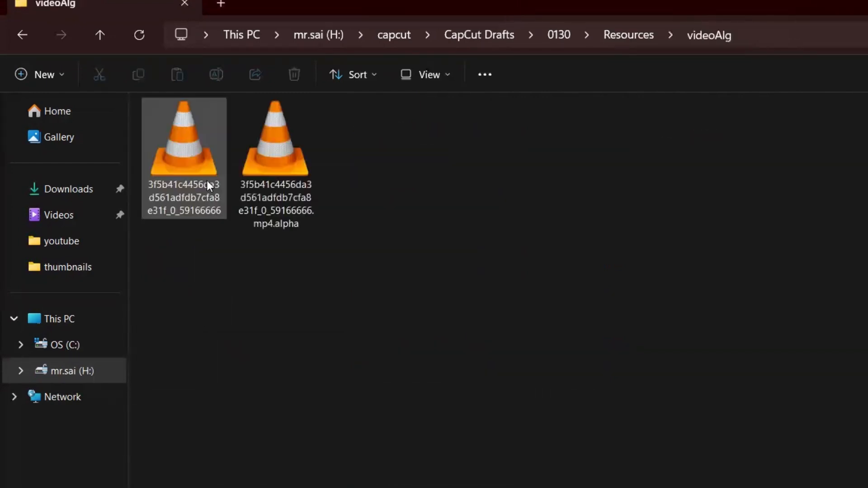
# - Play the rendered MP4 from the videoAlg folder, not the alpha file, in VLC and skip ahead to about 00:18
pyautogui.click(200, 146)
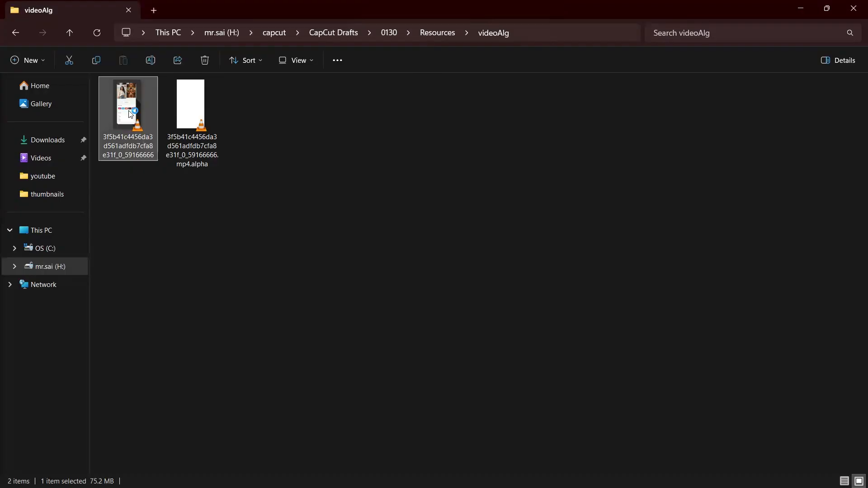
pyautogui.doubleClick(130, 114)
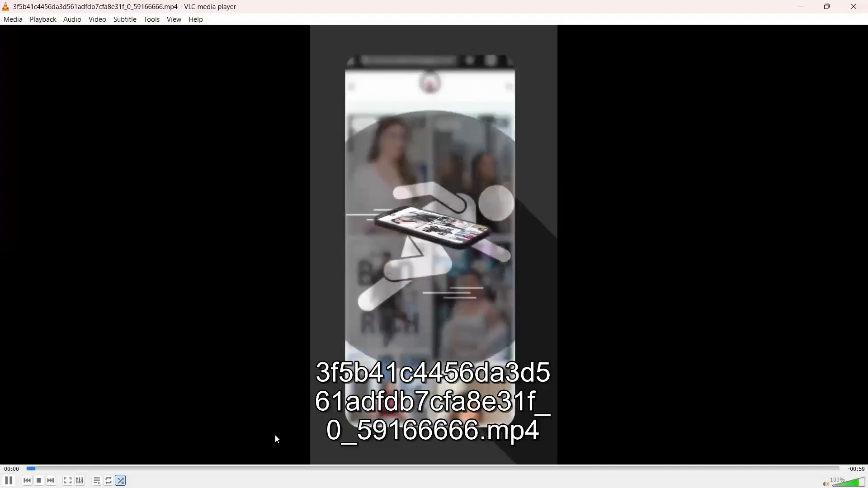
pyautogui.click(266, 469)
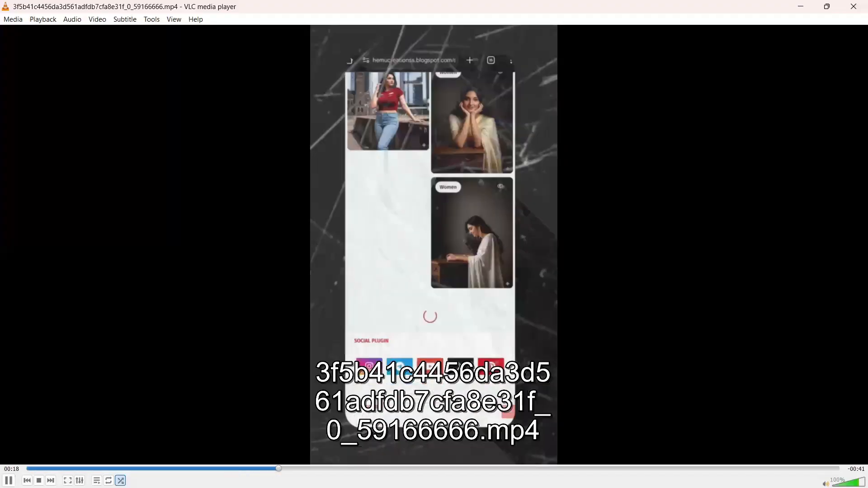